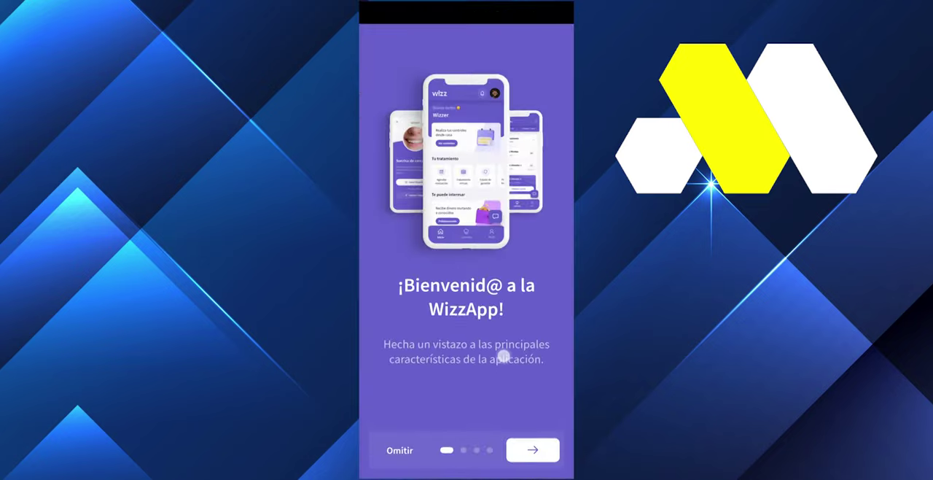
Step: Close WizzApp from Recents, then open its App info page from the home-screen icon's quick actions
left_click_drag(476, 473, 475, 350)
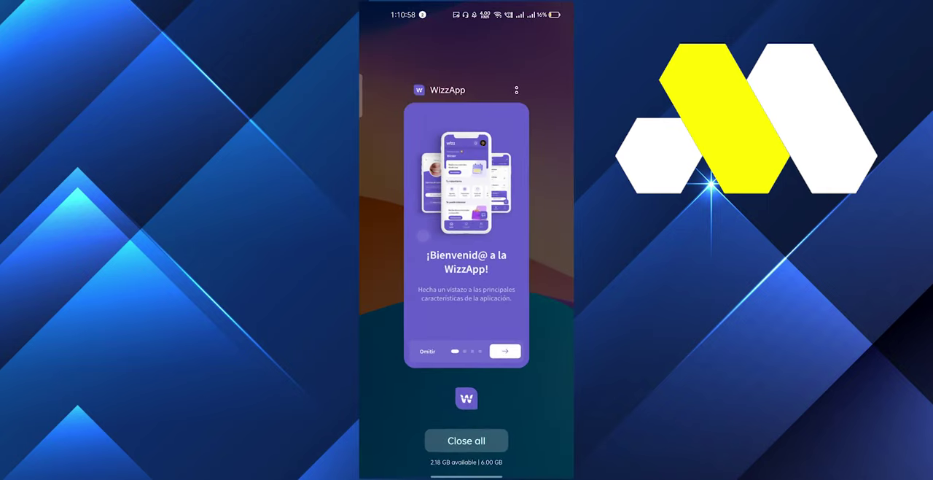
left_click_drag(467, 262, 442, 165)
left_click_drag(430, 87, 430, 157)
left_click(389, 126)
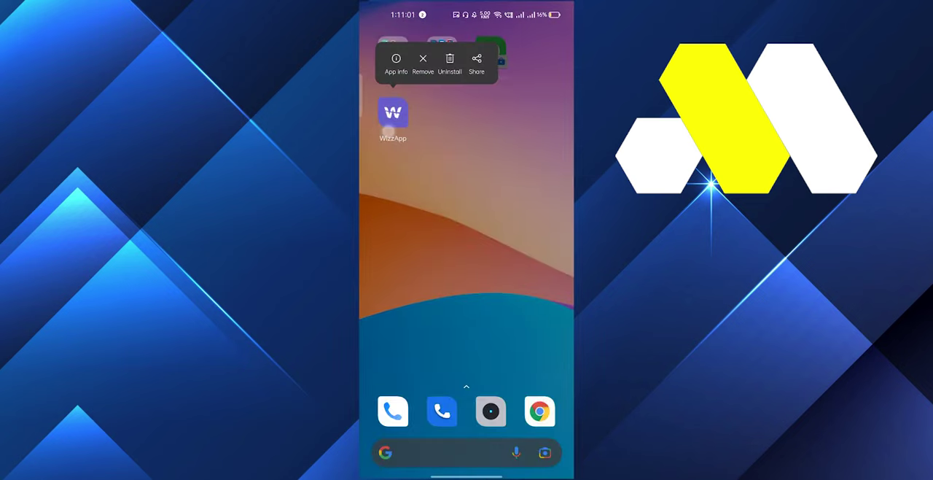
left_click(396, 63)
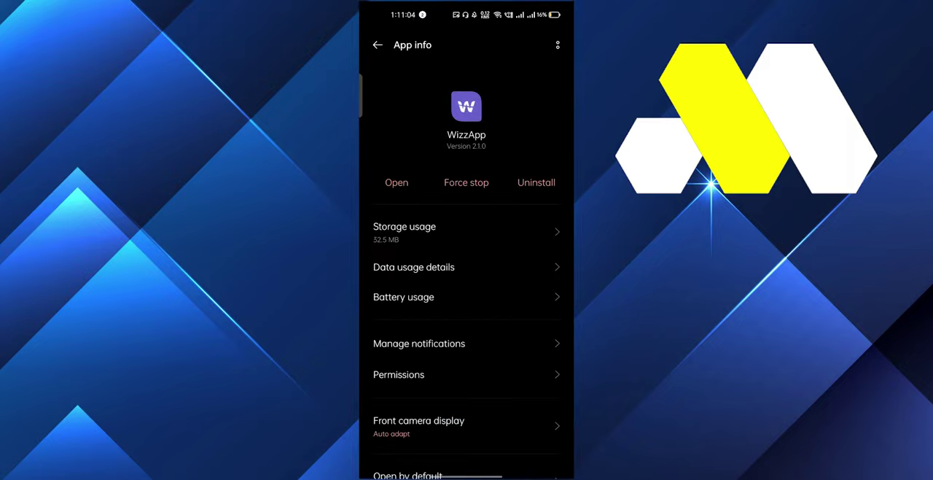
left_click_drag(503, 364, 502, 366)
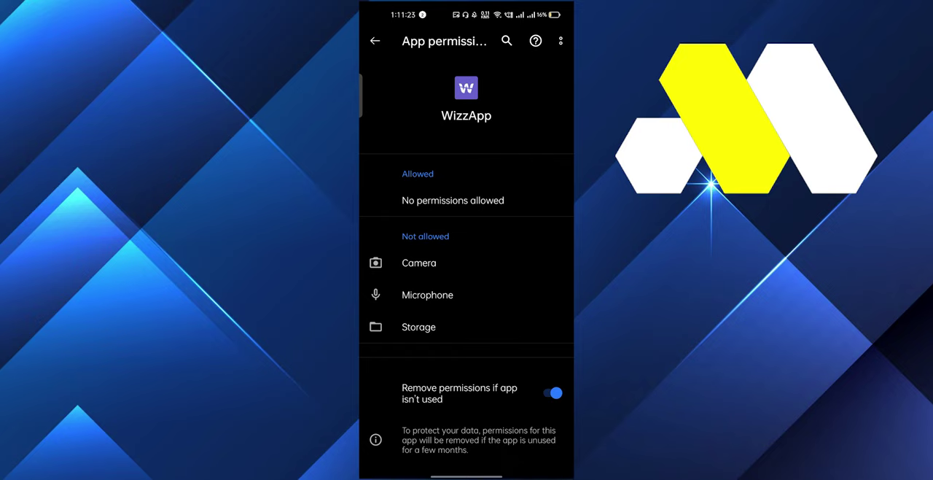
Step: Close the settings app from Recents, browse the app drawer, and return to the home screen
left_click_drag(473, 470, 475, 442)
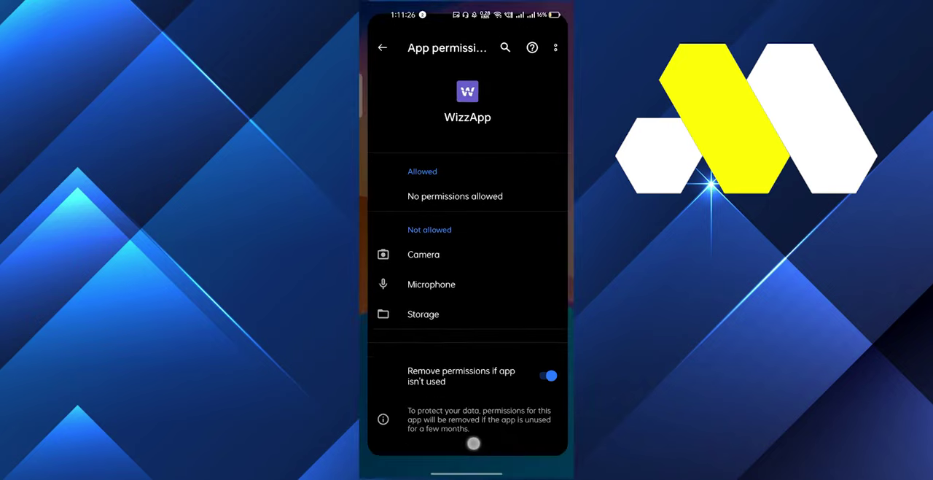
left_click_drag(467, 263, 467, 110)
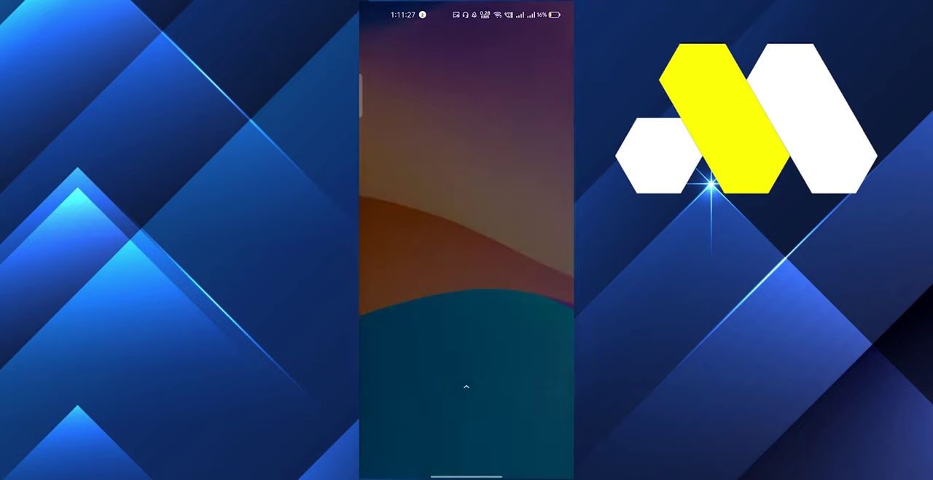
left_click_drag(529, 315, 530, 183)
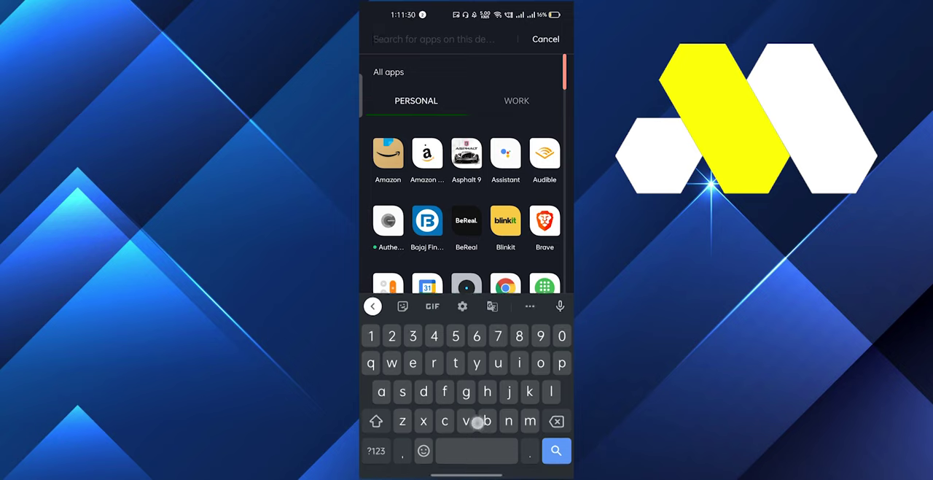
left_click_drag(467, 474, 467, 408)
left_click(392, 116)
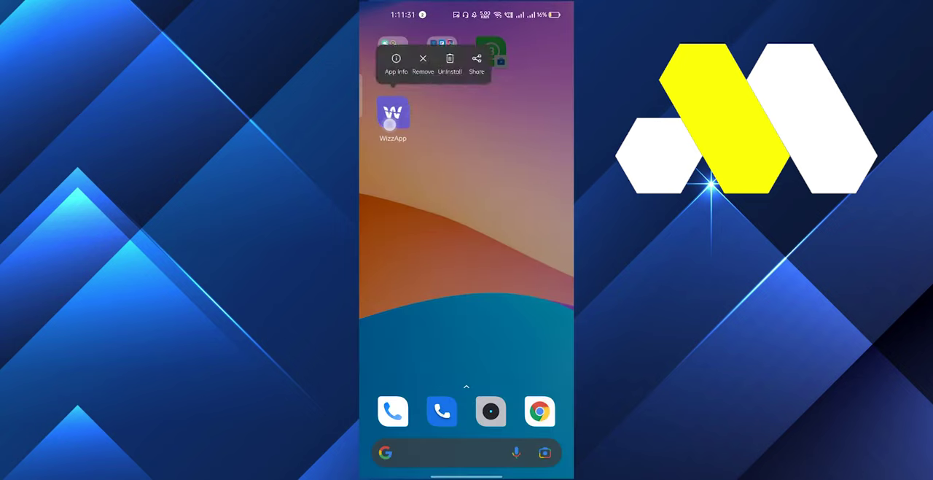